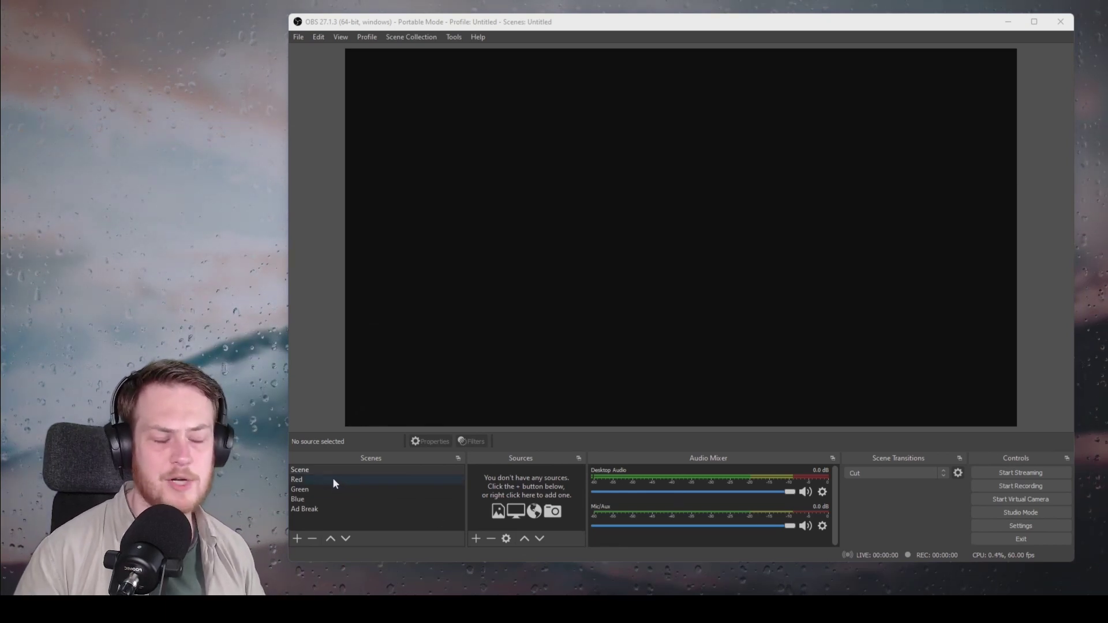
Step: Cycle through the Red, Green and Blue scenes, then return to the empty Scene
left_click(333, 479)
left_click(337, 488)
left_click(338, 497)
left_click(338, 472)
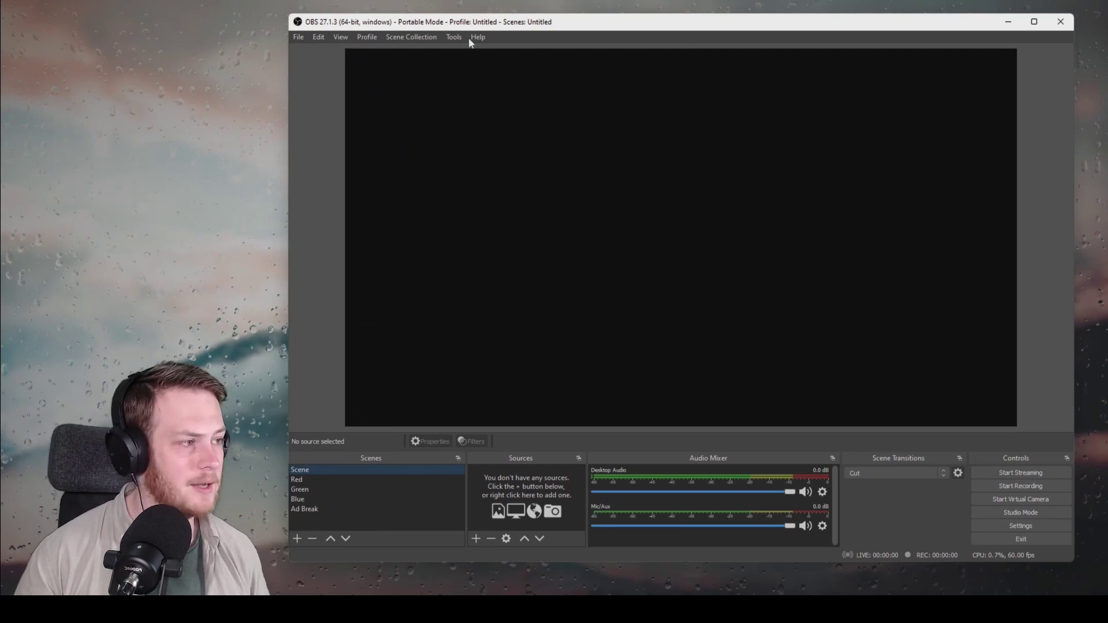
Step: Open View > Multiview (Windowed) and move the new window to the upper left
left_click(343, 40)
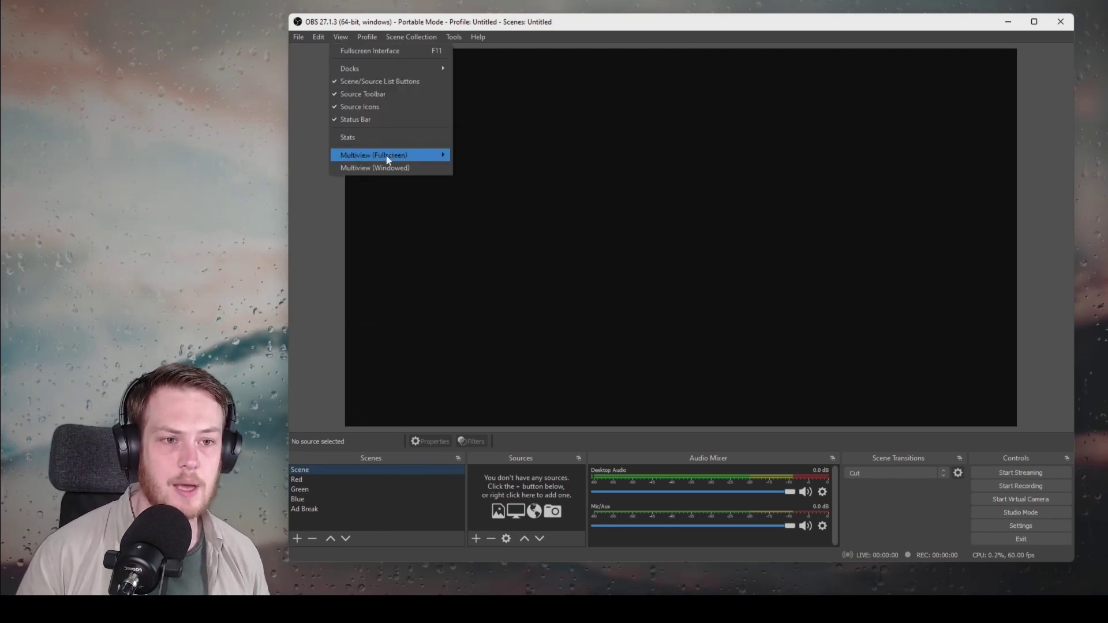
mouse_move(389, 159)
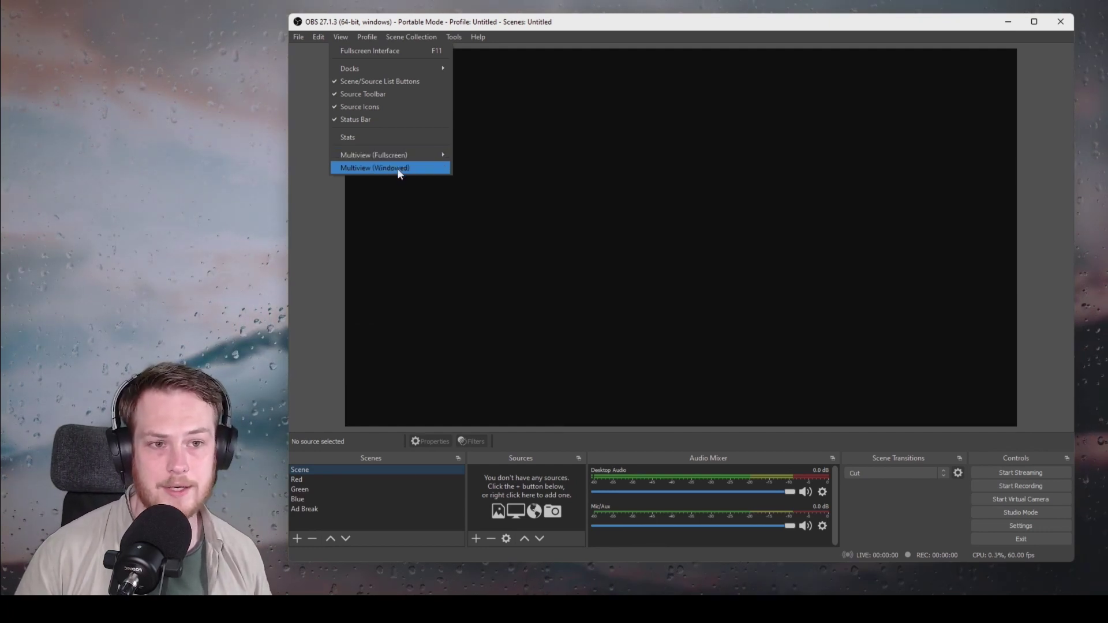
left_click(399, 168)
left_click_drag(541, 217, 412, 28)
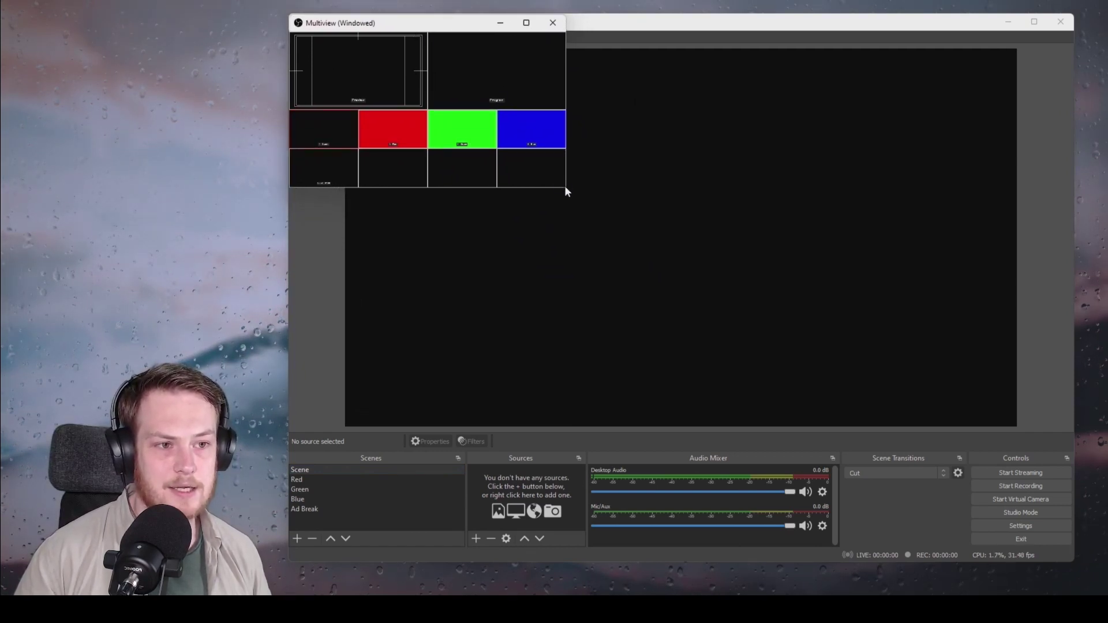
Step: Enlarge the Multiview window to span most of the screen so all tiles are readable
left_click_drag(566, 188, 1091, 490)
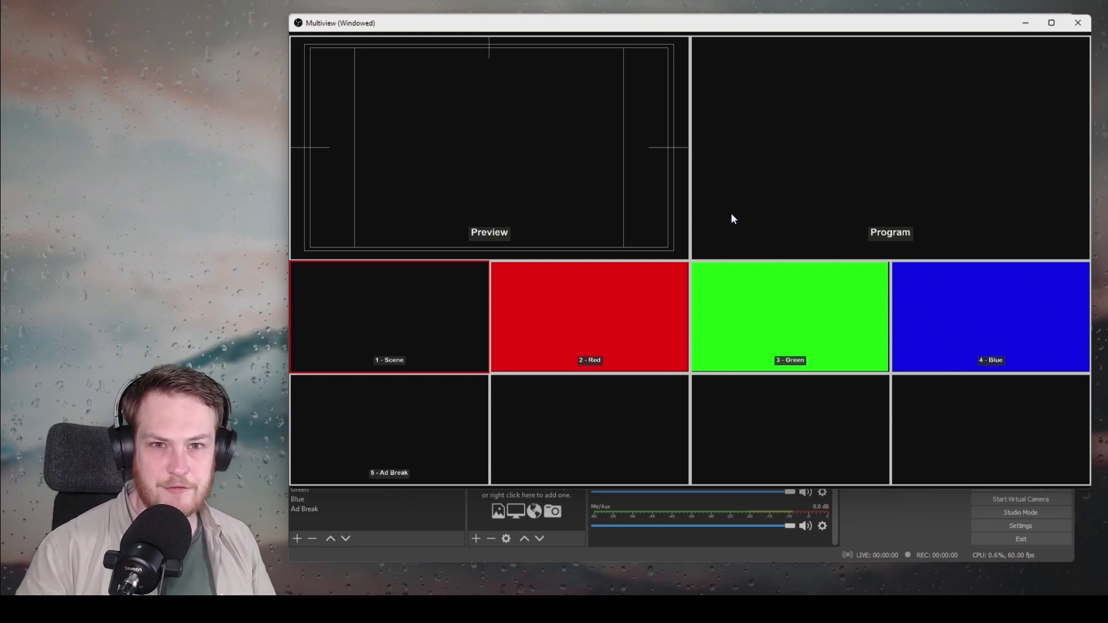
Step: Send the 2 - Red tile live, then the 5 - Ad Break tile, from the Multiview
left_click(624, 326)
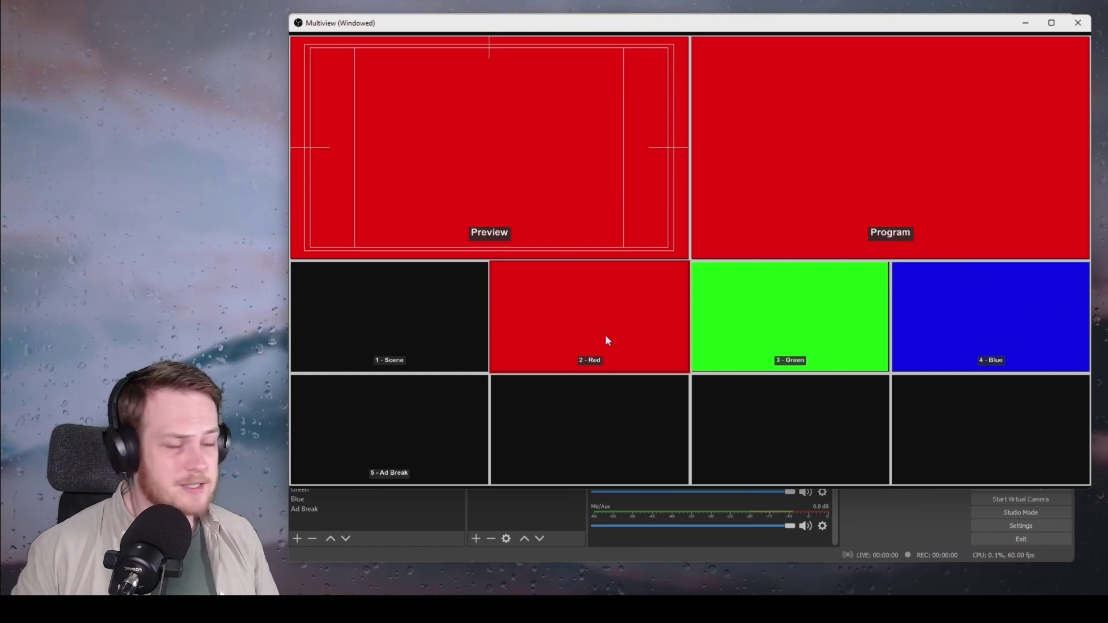
left_click(443, 444)
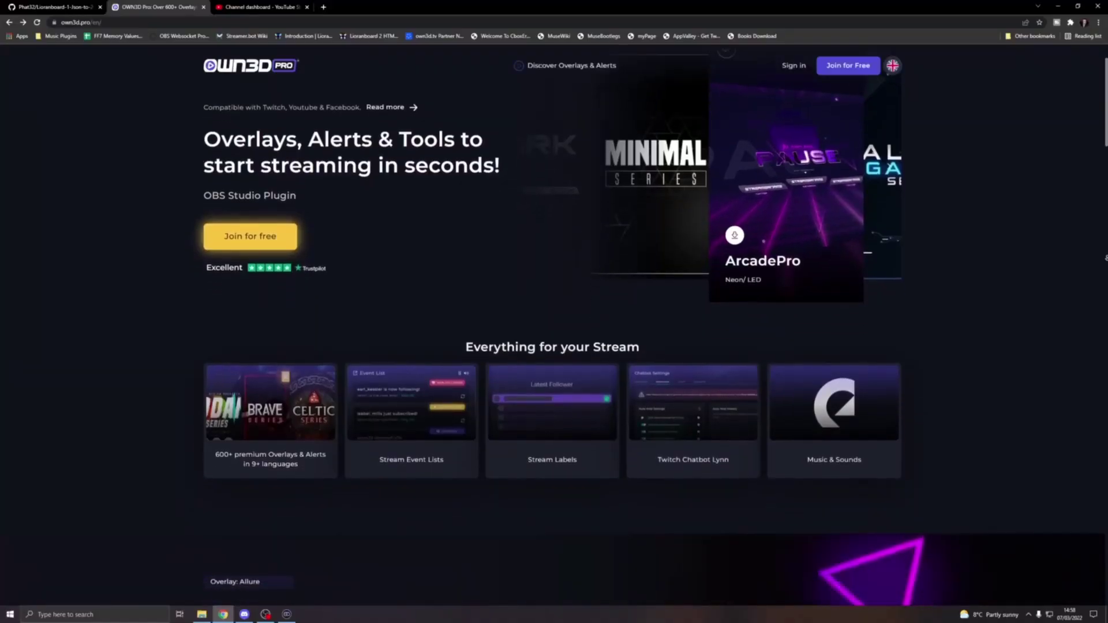
Step: Scroll down the own3d.pro homepage past the Allure overlay and sponsors sections
scroll(1106, 258, "down", 7)
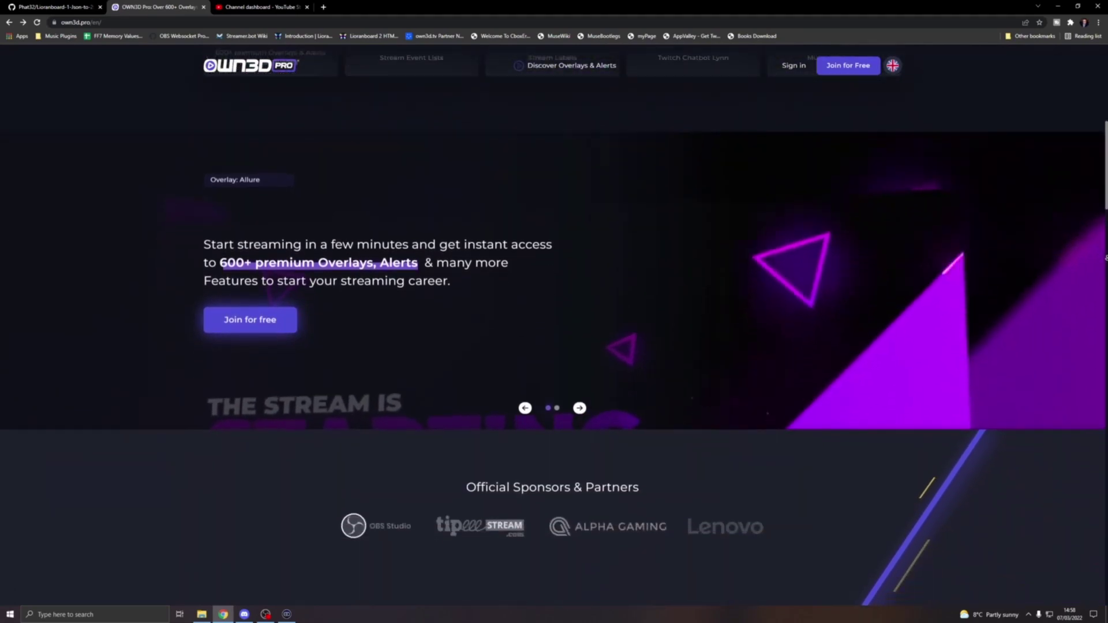
scroll(1106, 258, "down", 7)
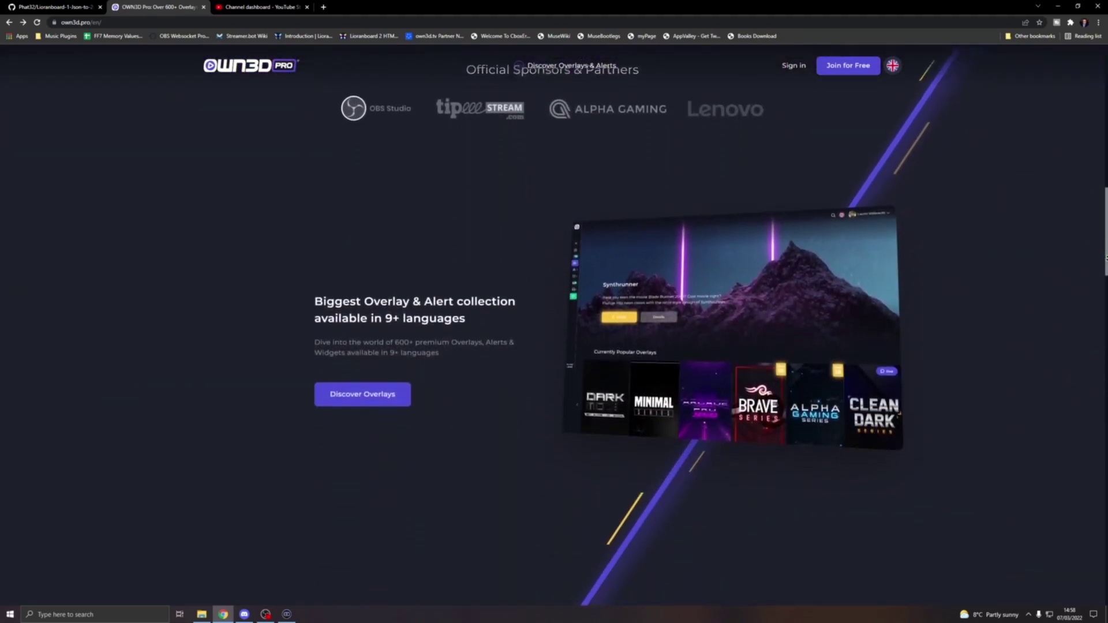
scroll(1106, 258, "down", 7)
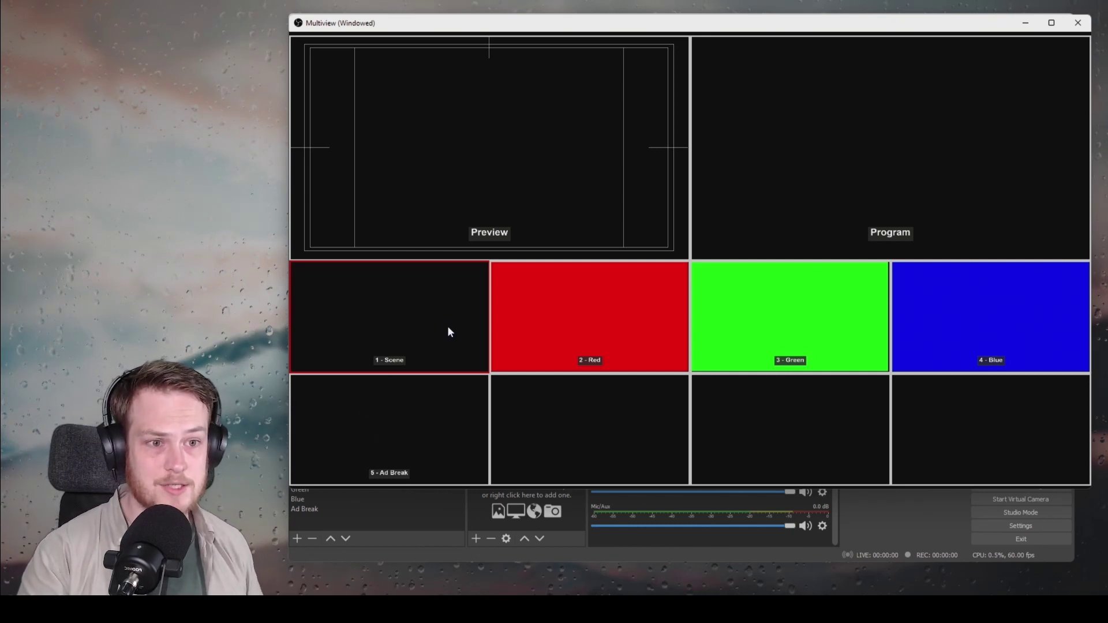
left_click(498, 321)
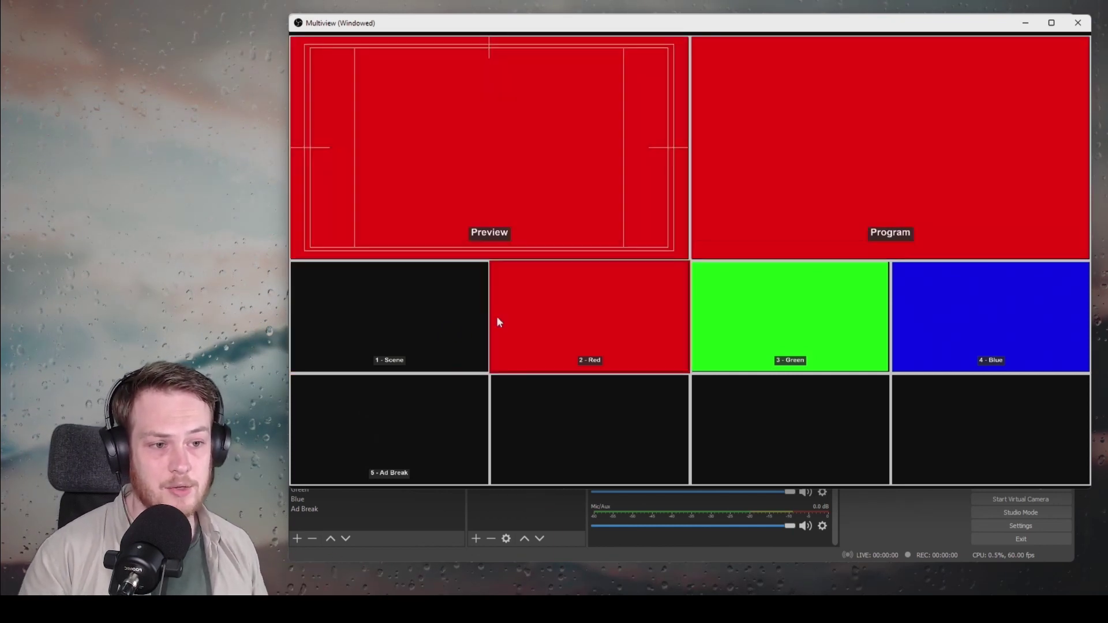
left_click(758, 325)
left_click(922, 327)
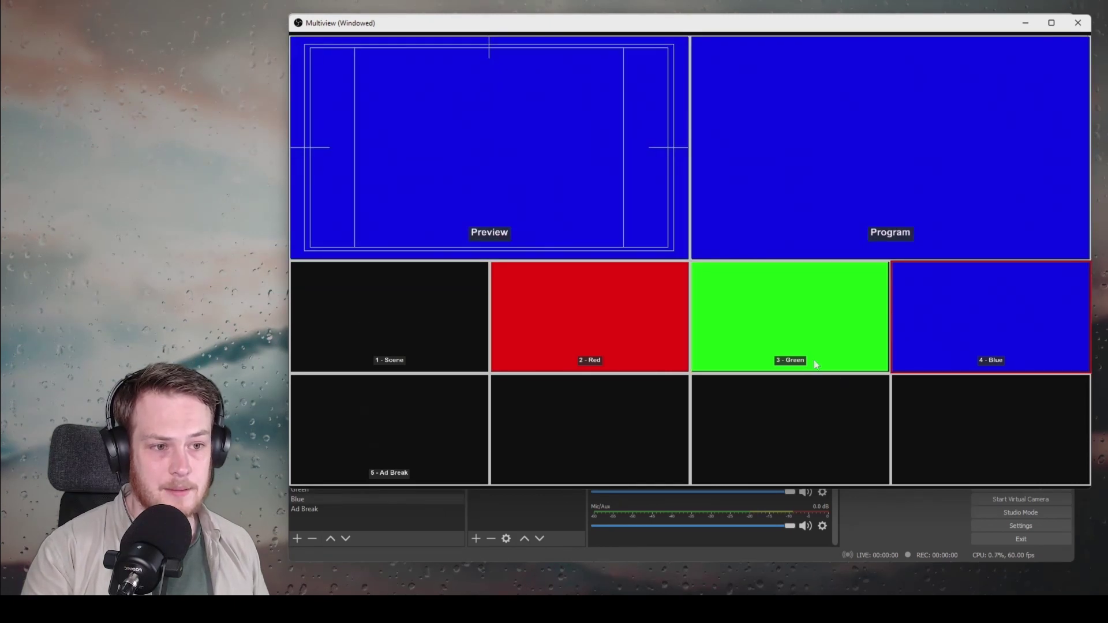
right_click(632, 342)
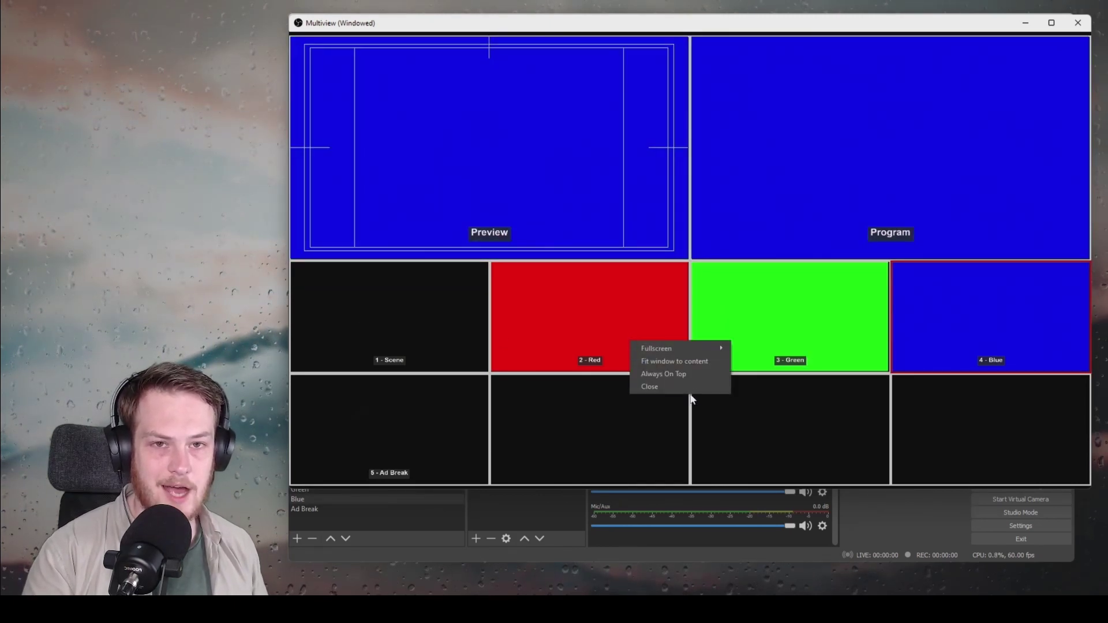
left_click(400, 327)
left_click(553, 328)
left_click(737, 327)
left_click(941, 328)
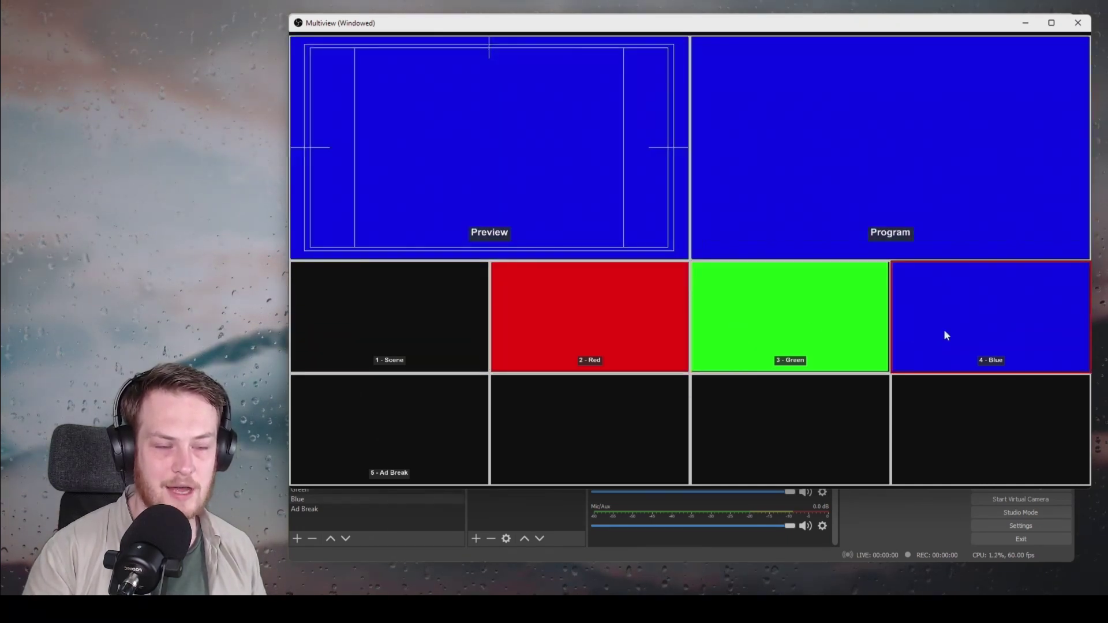
left_click(420, 315)
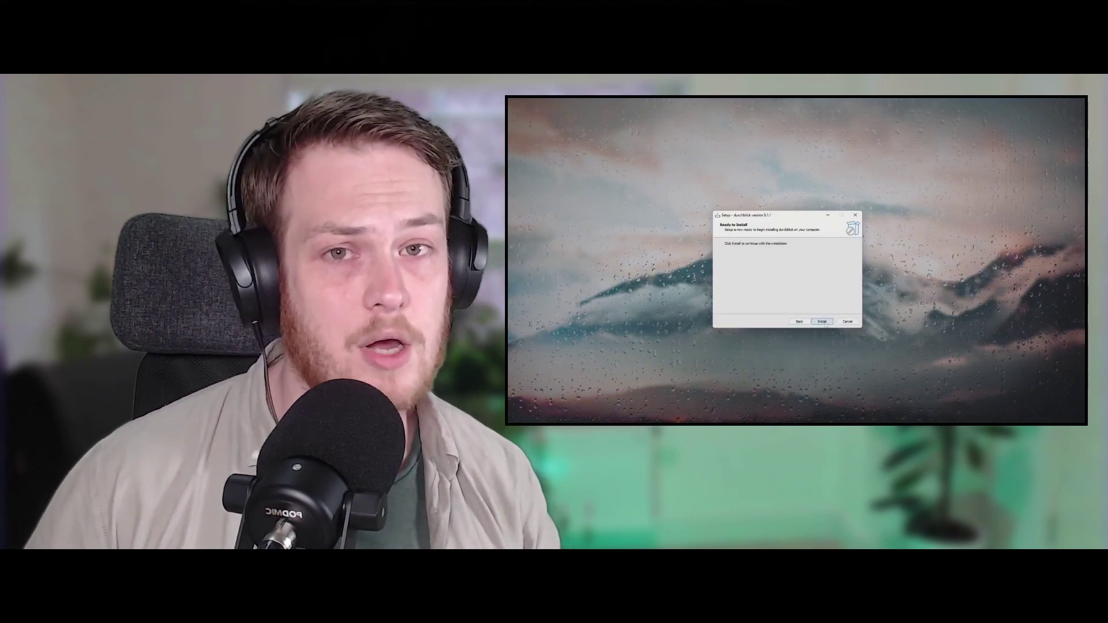
Step: Start installing the Durchblick plugin from its Setup dialog
left_click(822, 322)
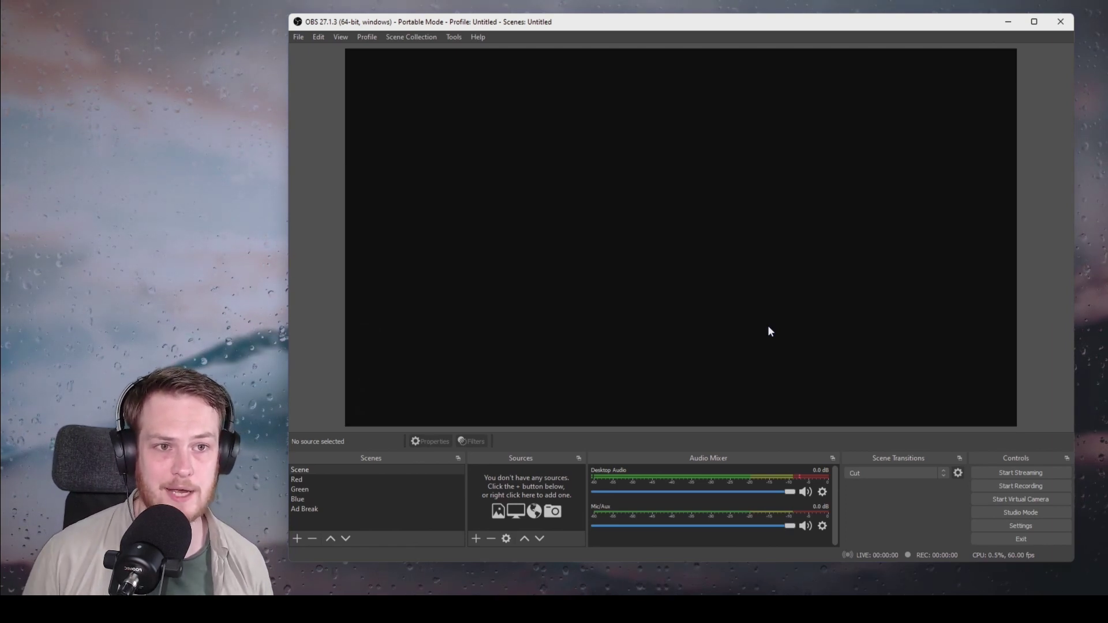
Step: Launch the Durchblick multiview window from the Tools menu
left_click(341, 38)
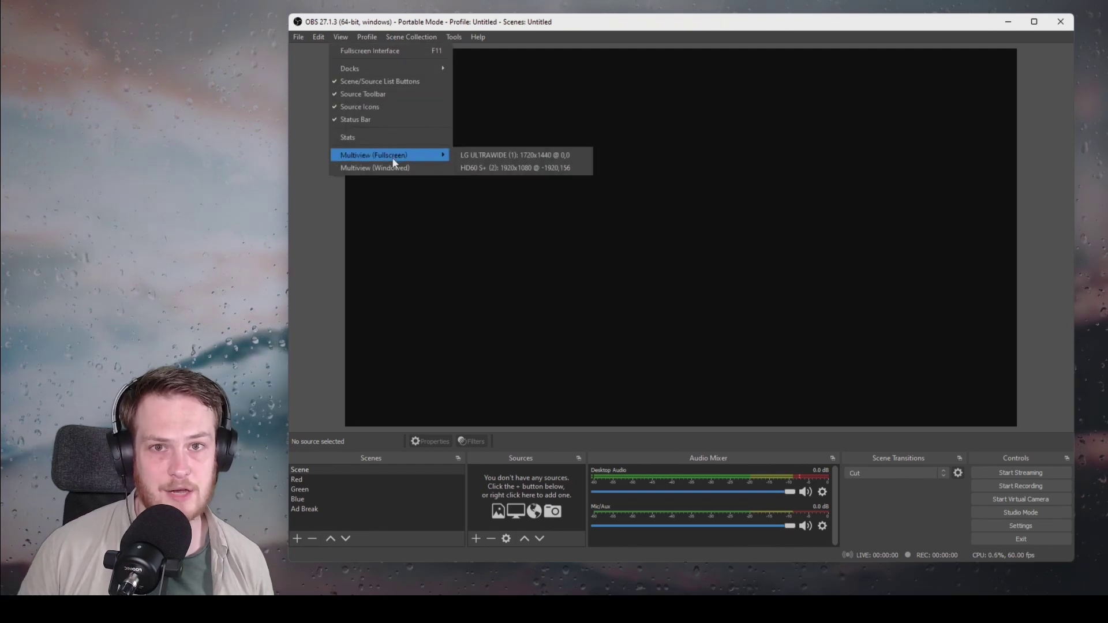
left_click(467, 52)
left_click(454, 37)
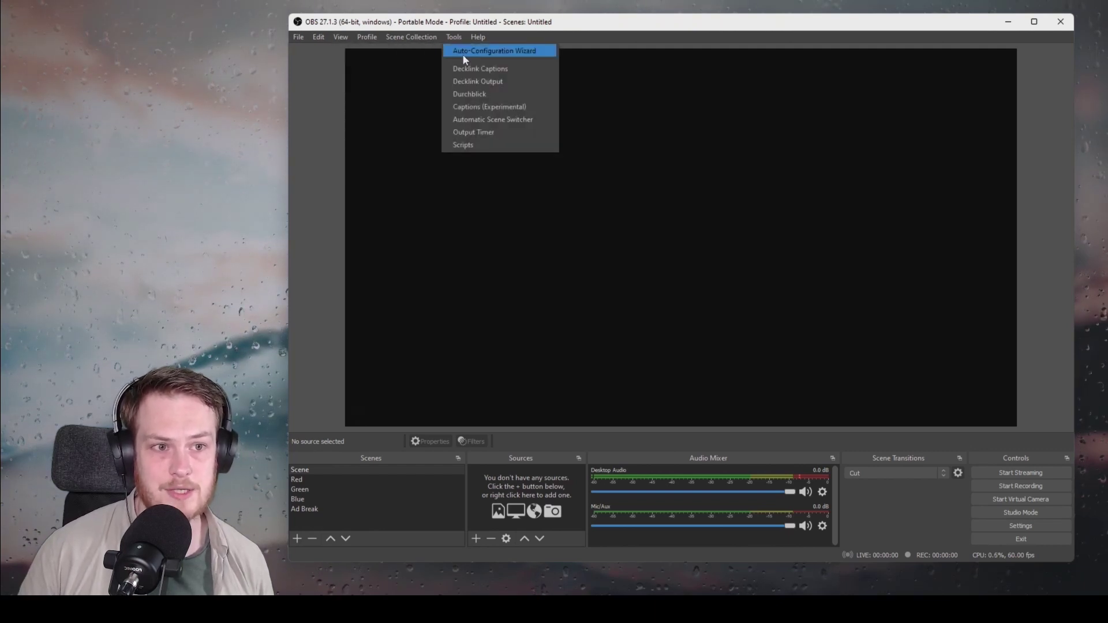
left_click(477, 94)
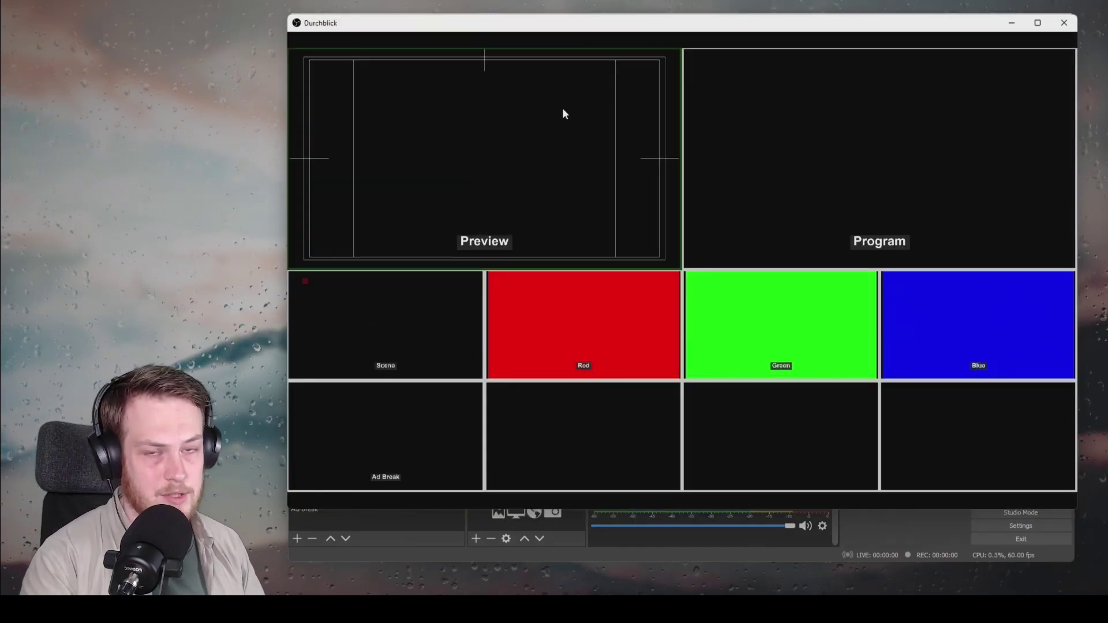
left_click(601, 309)
left_click(784, 320)
left_click(938, 324)
left_click(462, 326)
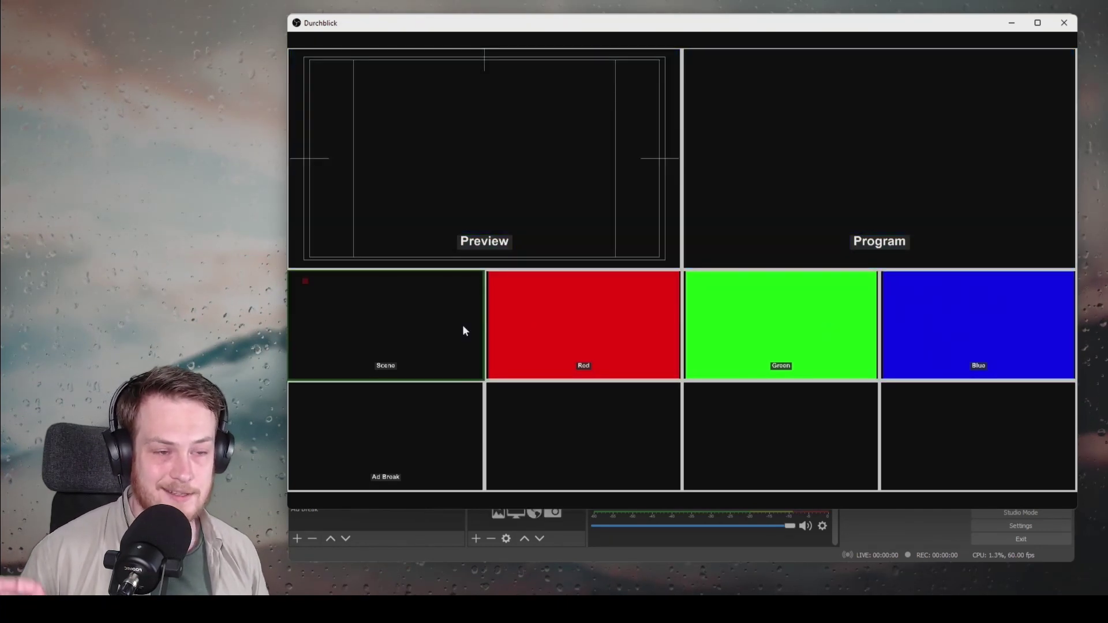
left_click(638, 355)
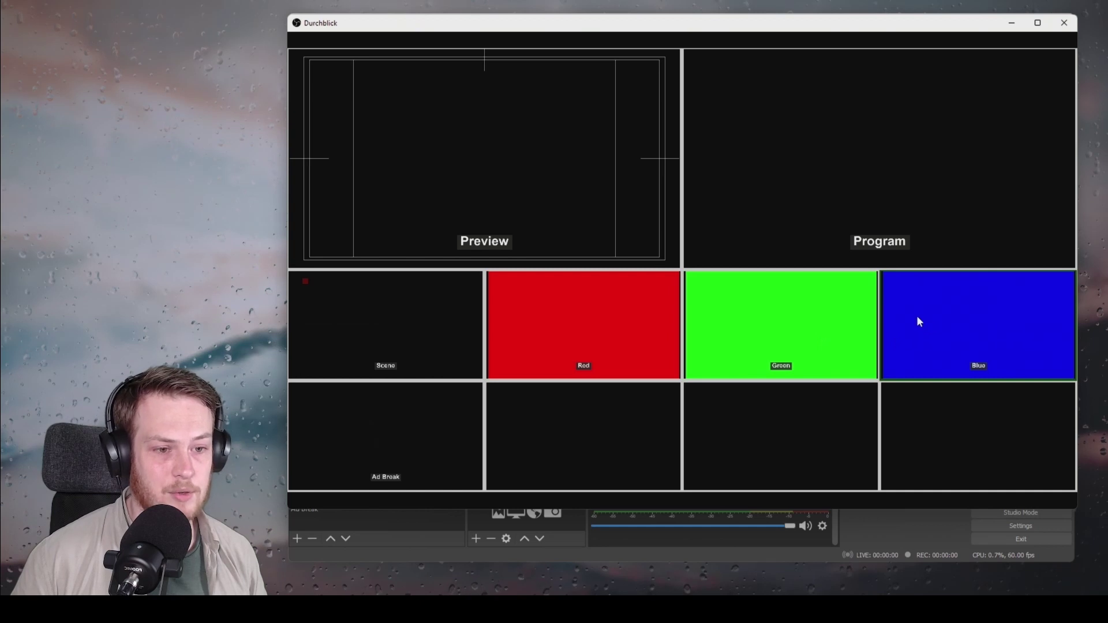
Step: Remove the Ad Break tile using its Clear cells context-menu option
right_click(379, 441)
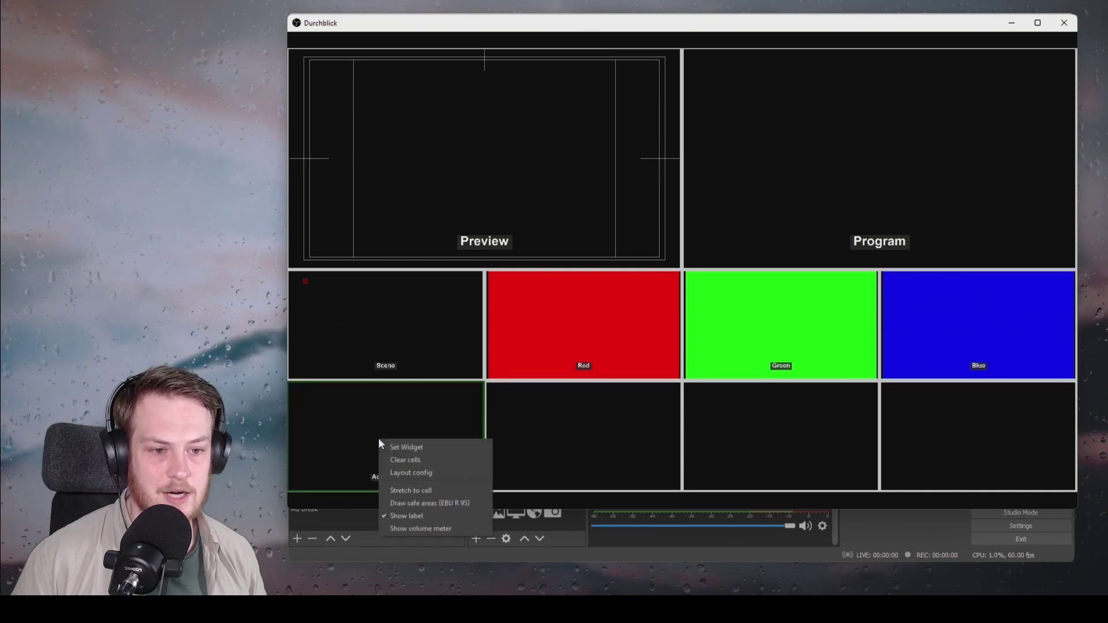
left_click(424, 462)
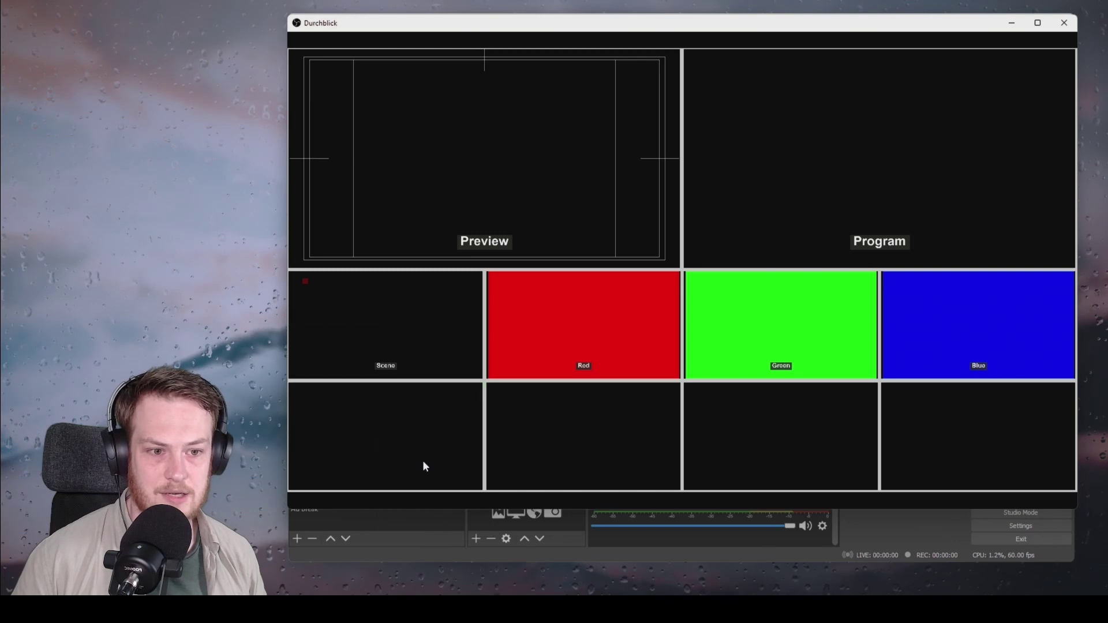
Step: Set the 2x2 block from Green over Blue to a Scene Display widget showing the Green scene
left_click(786, 318)
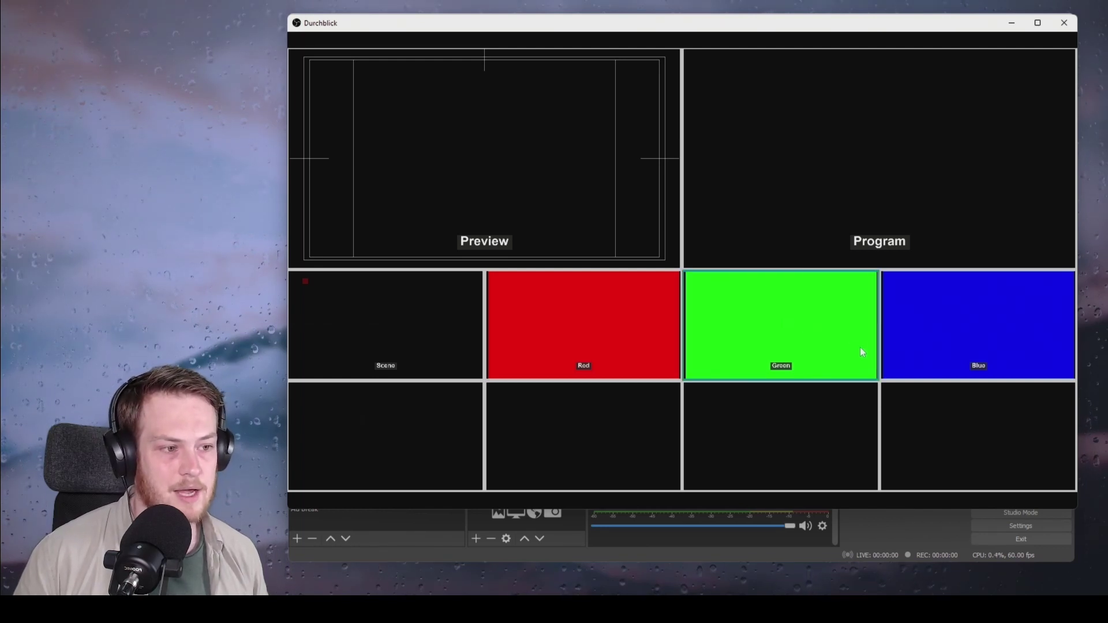
left_click_drag(865, 348, 936, 420)
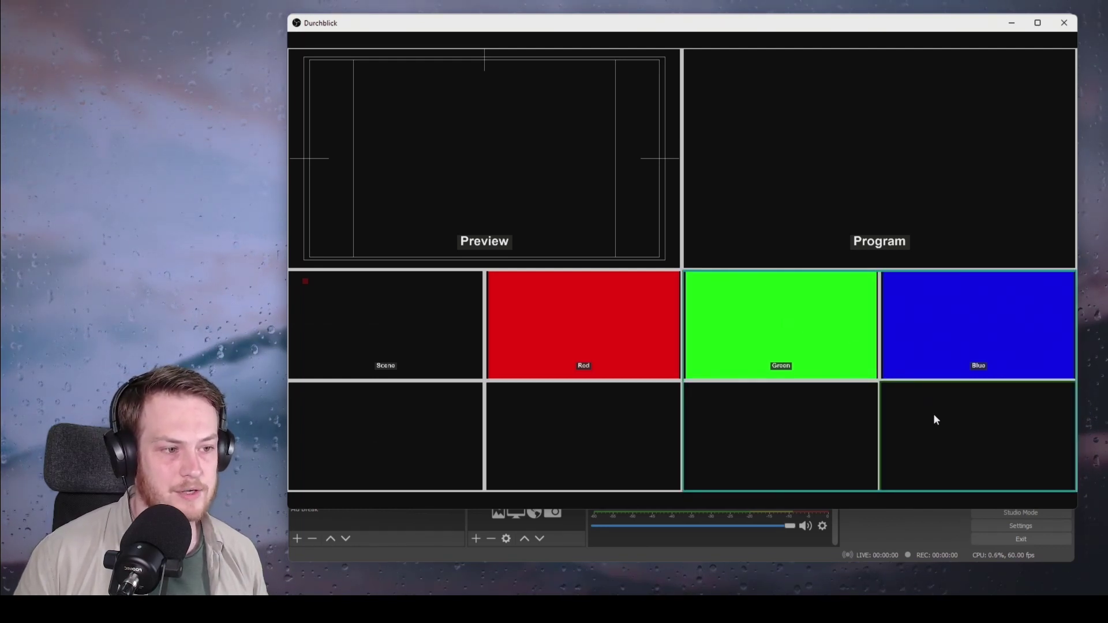
right_click(972, 457)
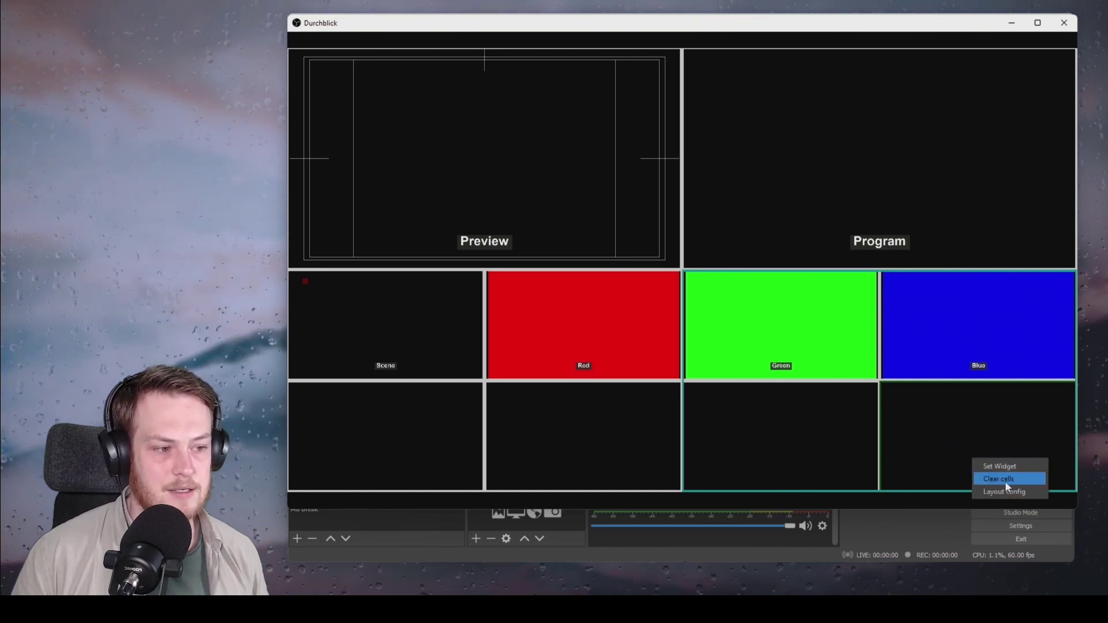
left_click(1012, 467)
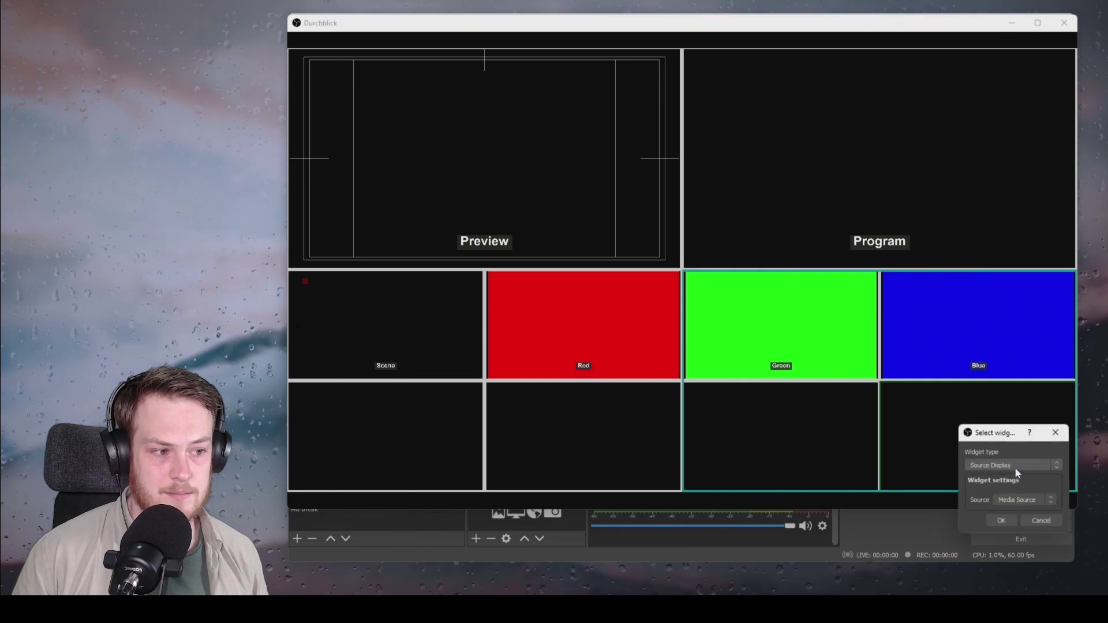
left_click_drag(1016, 434, 808, 122)
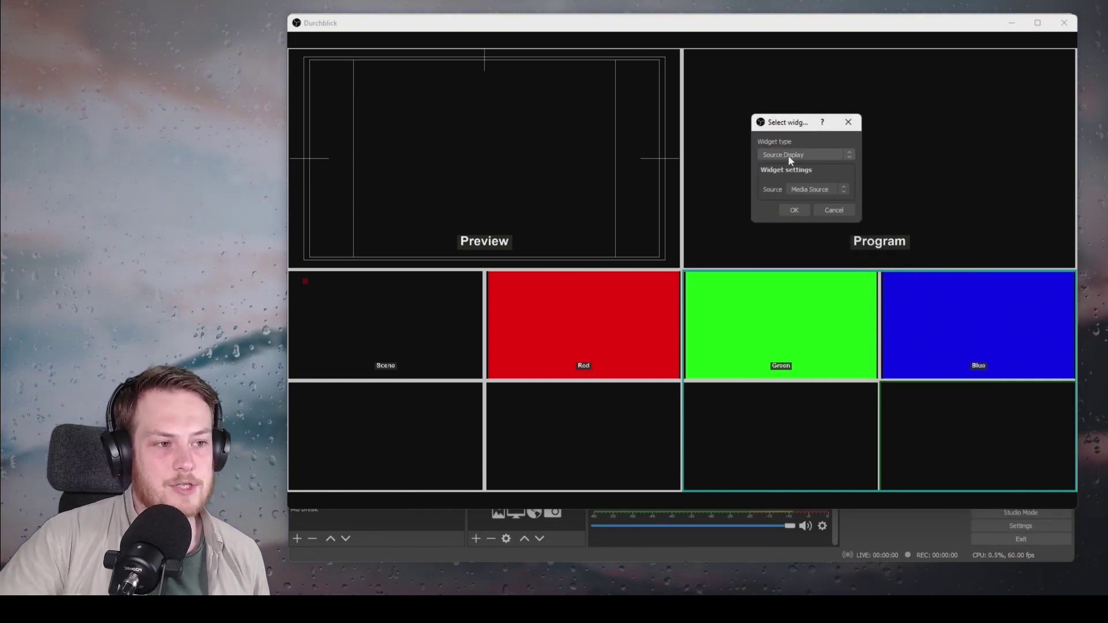
left_click(797, 154)
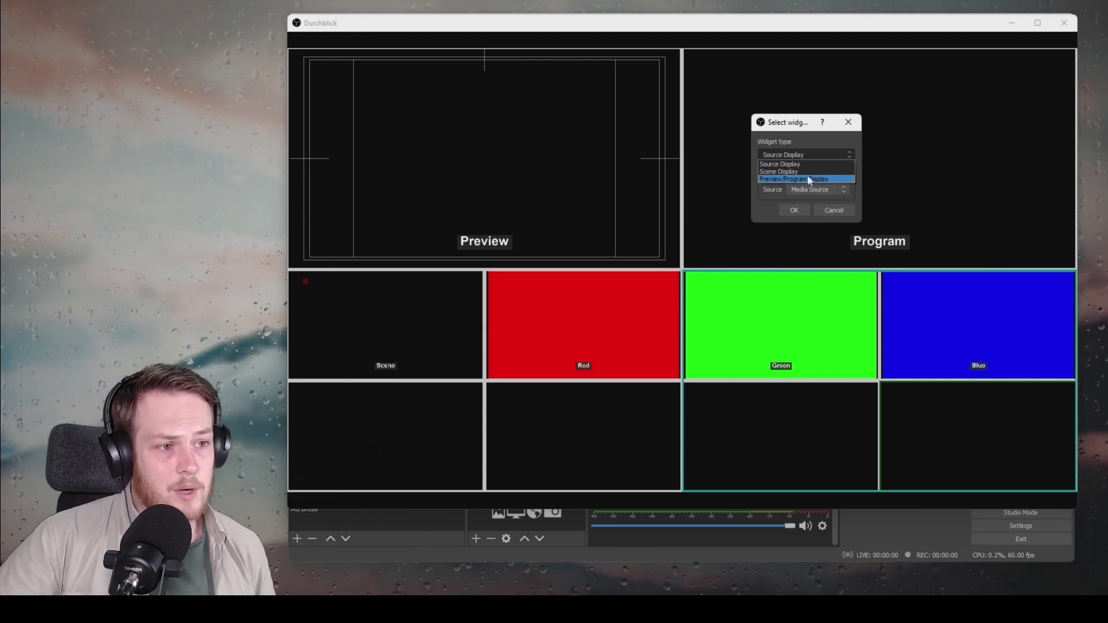
left_click(807, 171)
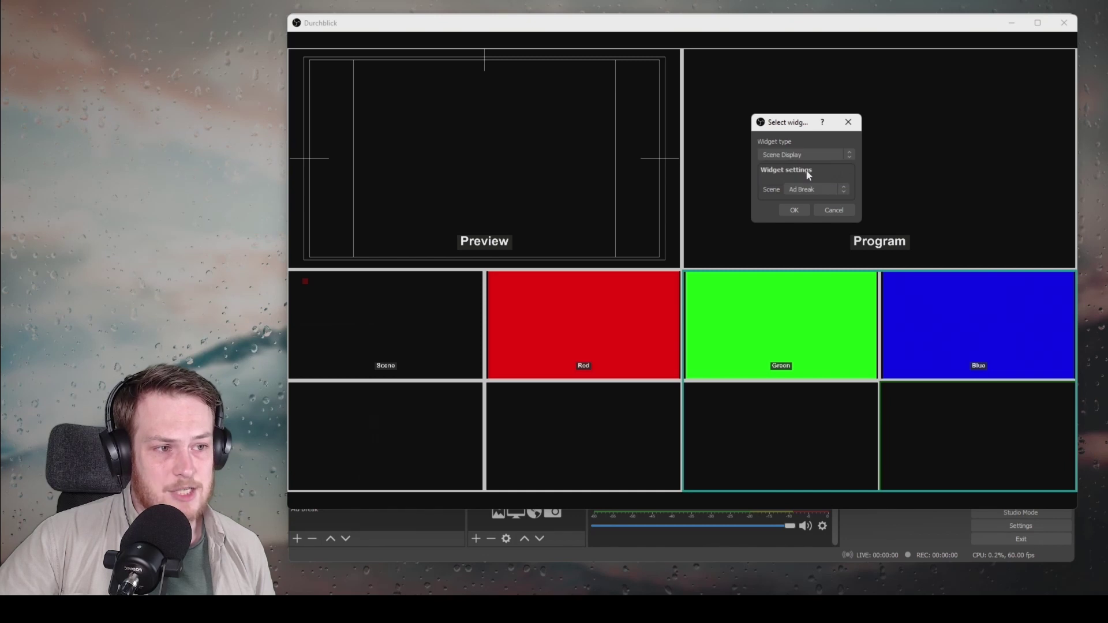
left_click(846, 192)
left_click(831, 215)
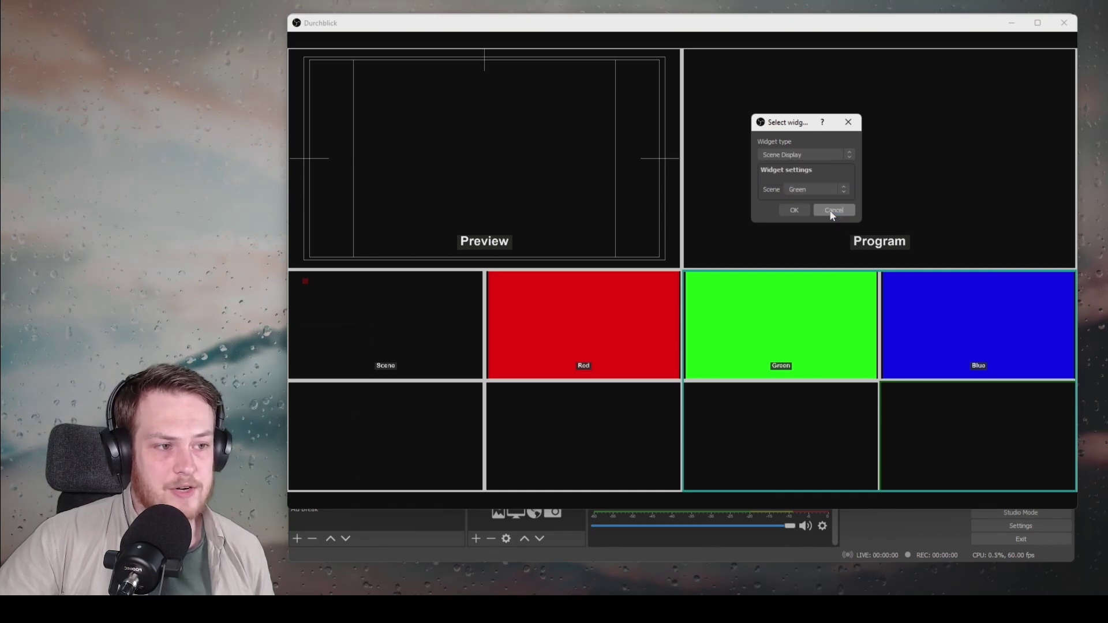
left_click(799, 211)
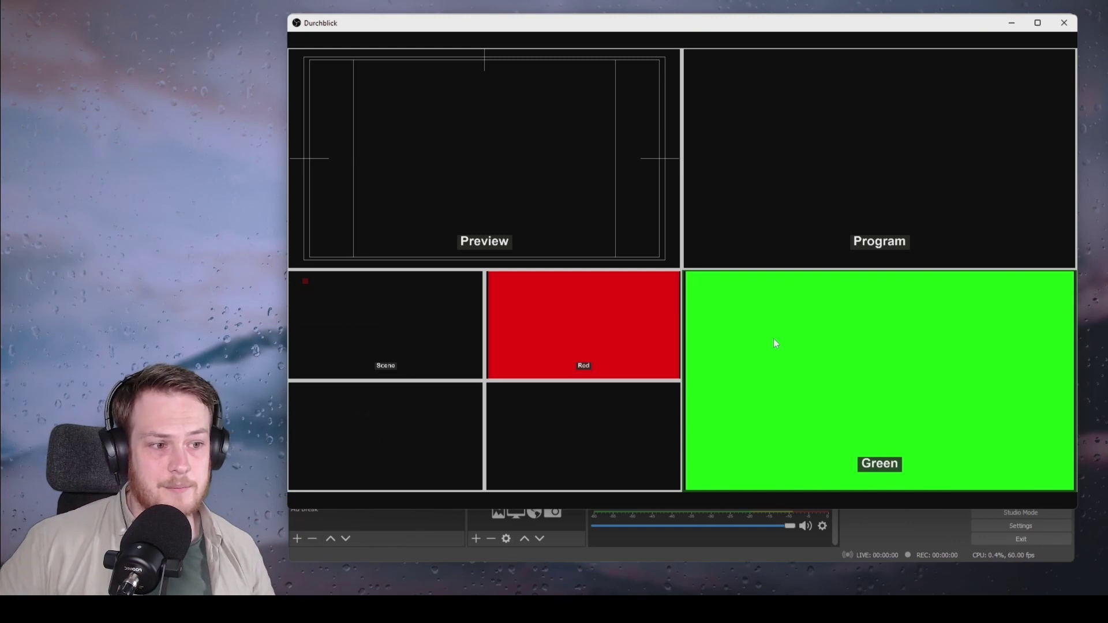
Step: Change the Durchblick Layout config grid size to 6 x 6
right_click(795, 337)
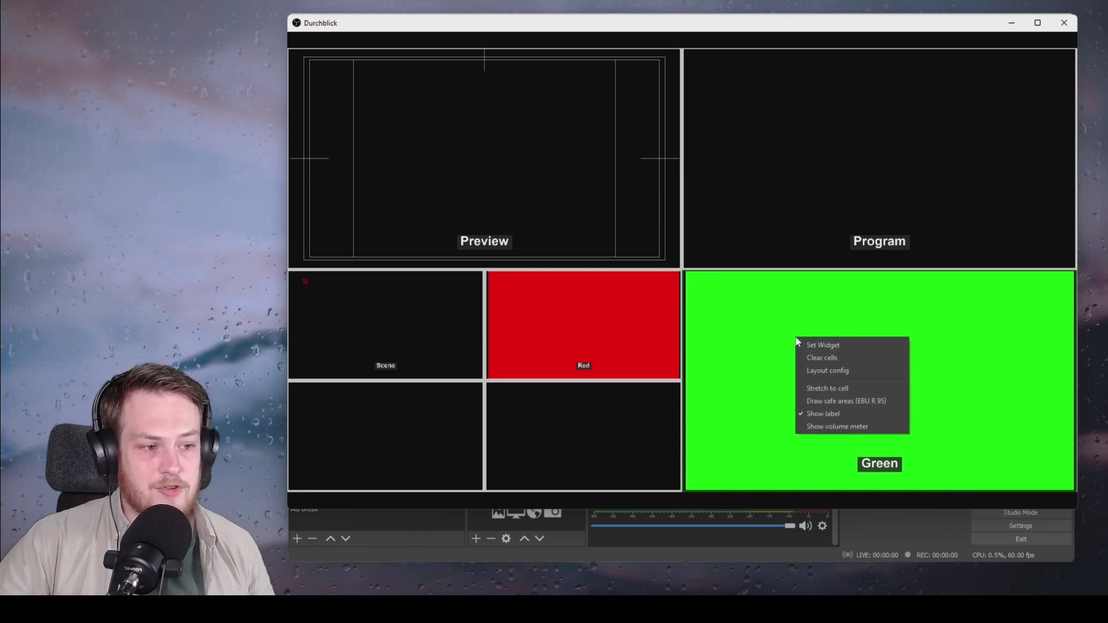
left_click(845, 371)
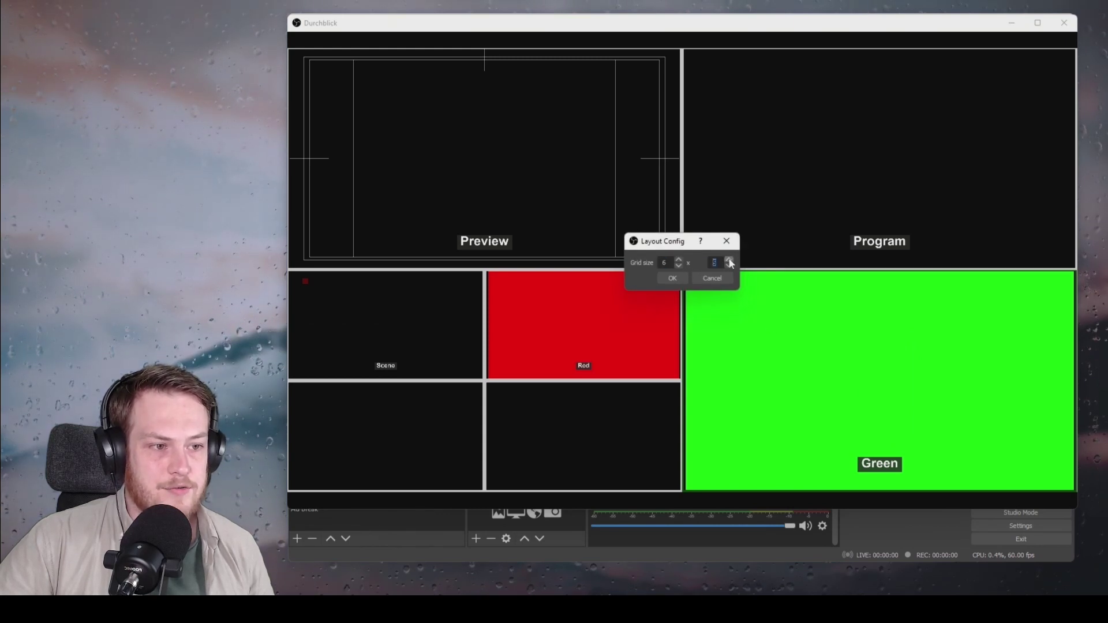
left_click(680, 280)
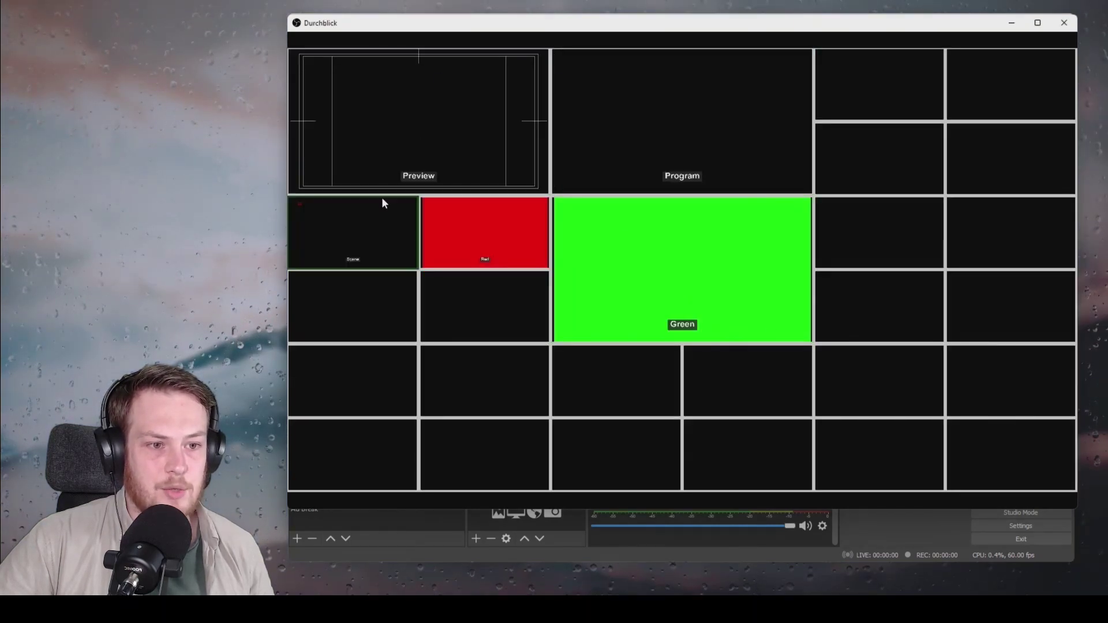